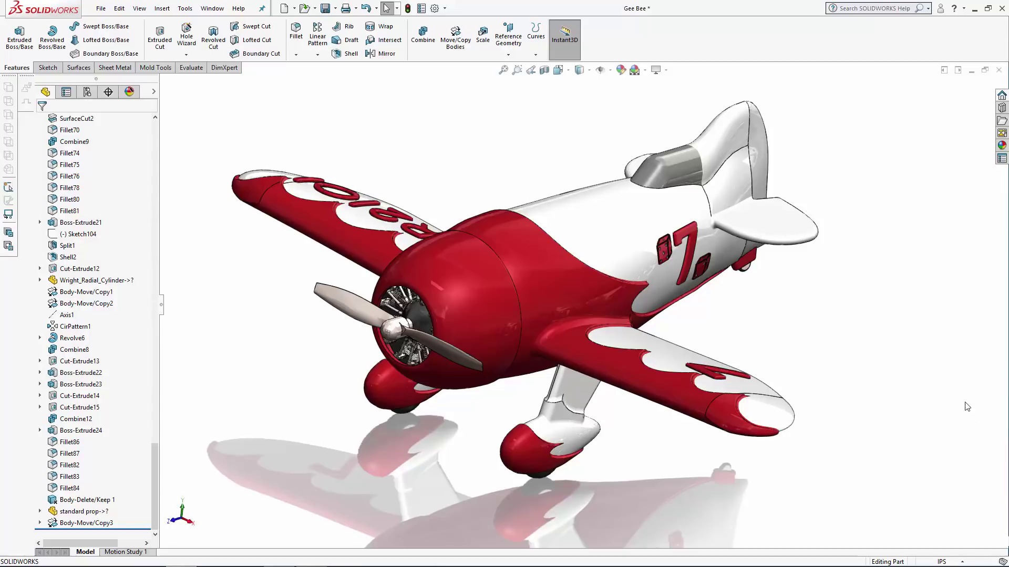
- Roll the feature history back to just below Body-Delete/Keep 1, hiding the propeller
mouse_move(959, 444)
middle_mouse_down()
mouse_move(951, 349)
mouse_move(932, 383)
mouse_move(836, 396)
mouse_move(818, 428)
mouse_move(818, 471)
mouse_move(812, 454)
mouse_move(869, 376)
mouse_move(898, 371)
mouse_move(940, 384)
mouse_move(969, 435)
middle_mouse_up()
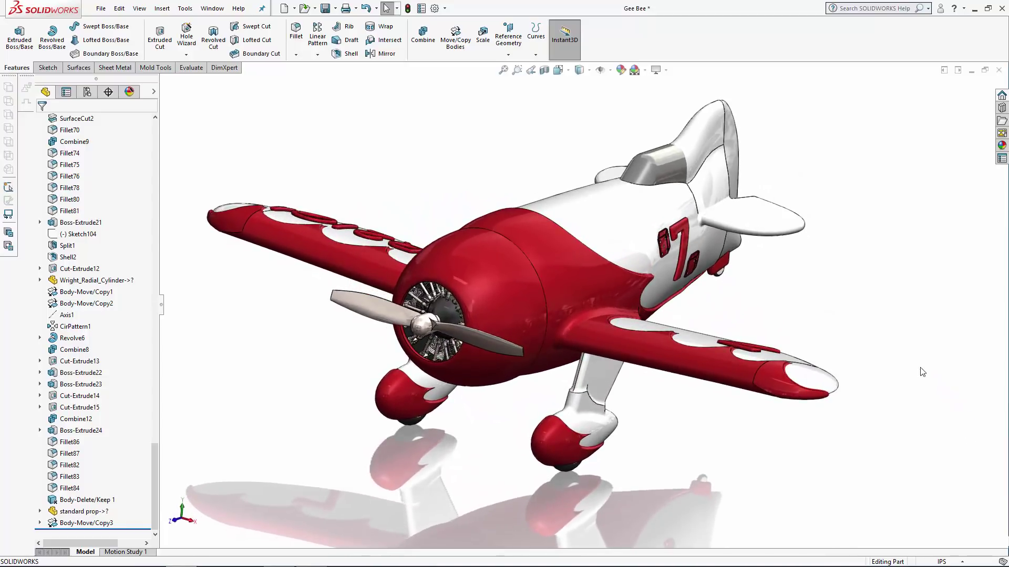
scroll(938, 368, "up", 5)
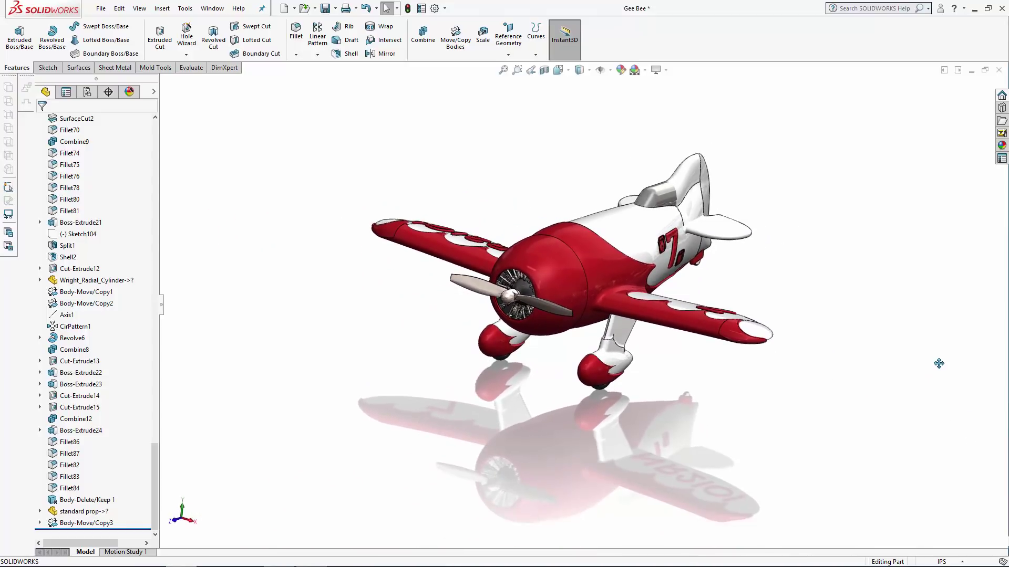
left_click_drag(147, 527, 145, 507)
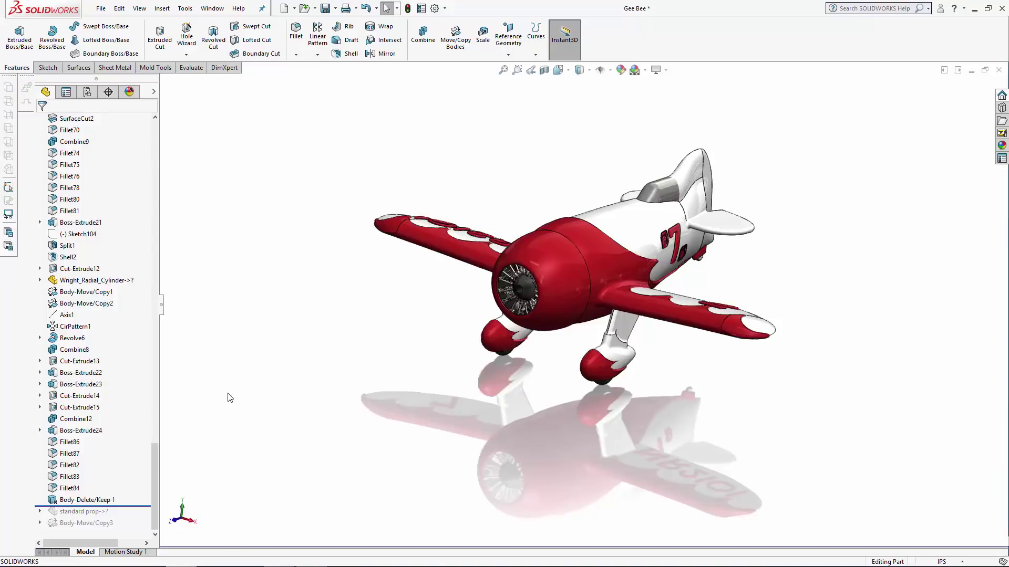
- Start a Best Fit bounding box from Insert > Reference Geometry around the whole airplane
left_click(162, 8)
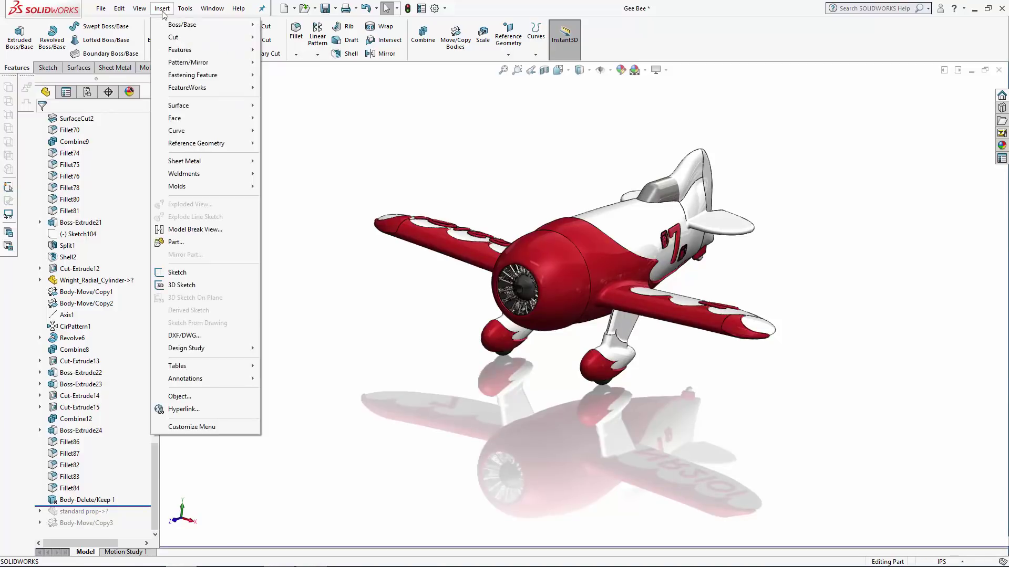
mouse_move(204, 146)
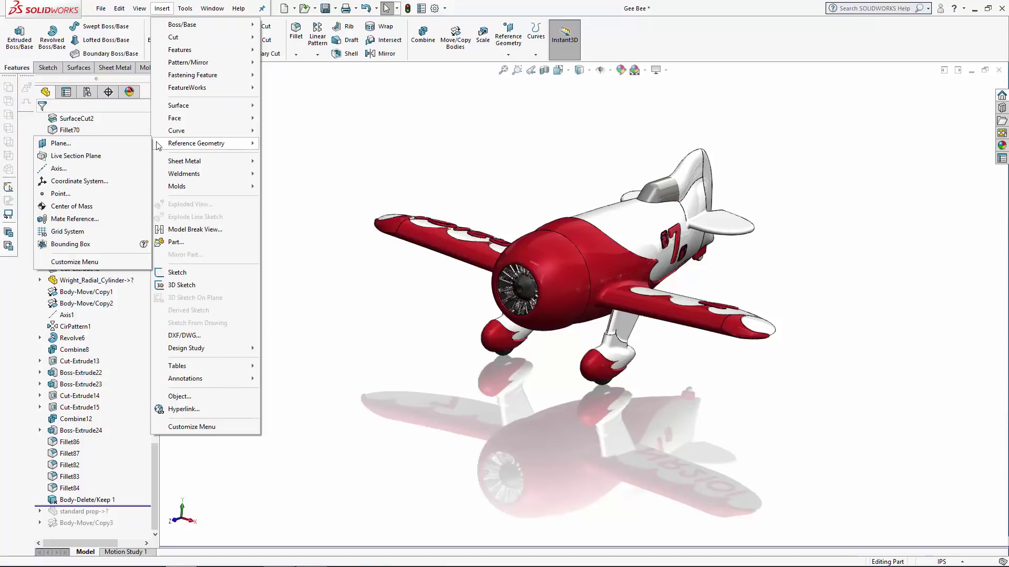
left_click(94, 245)
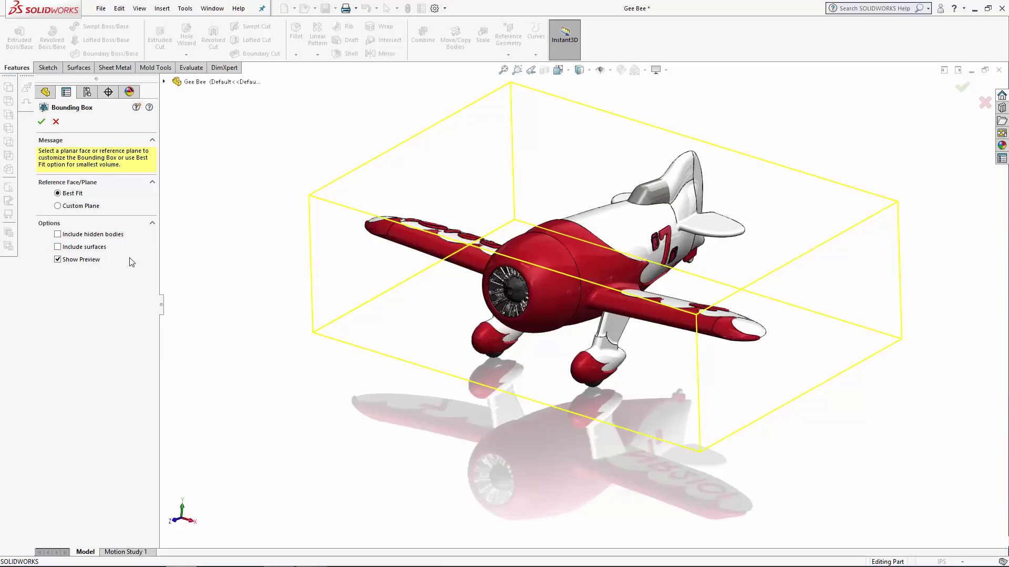
- Accept the Best Fit bounding box and select it in the tree: 24.94 × 16.5 × 7.67 in
left_click(41, 121)
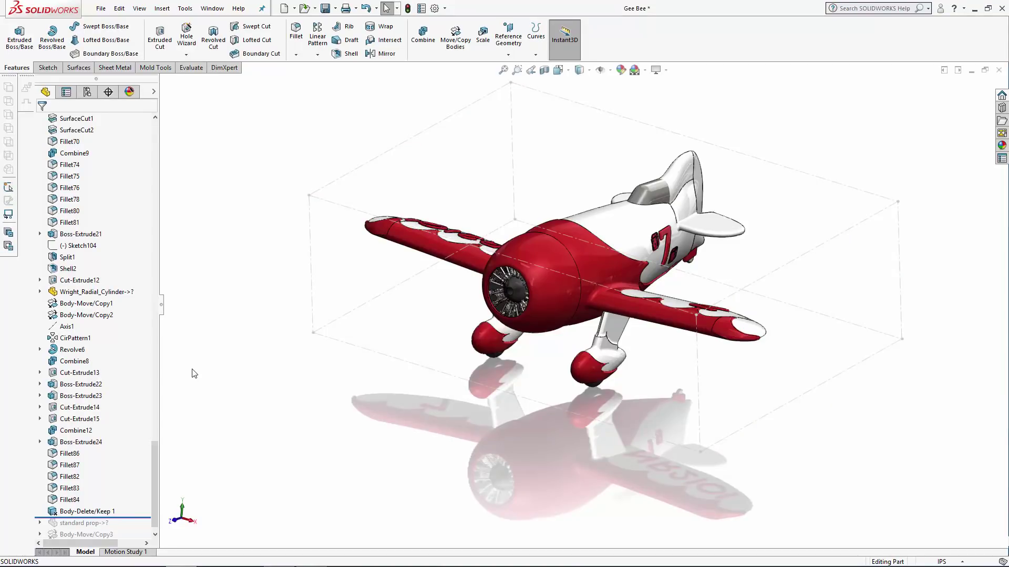
left_click_drag(154, 465, 182, 130)
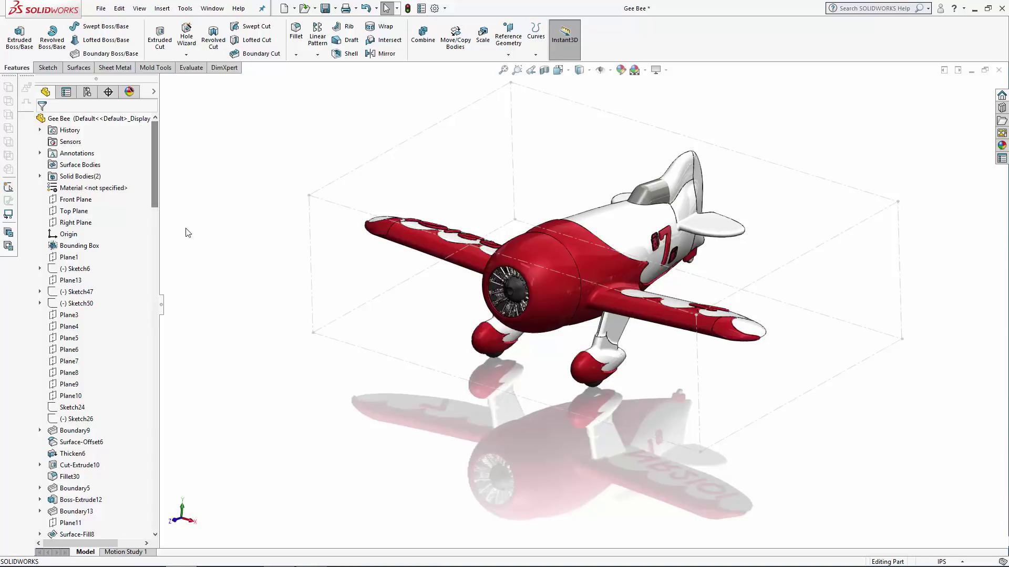
left_click(77, 250)
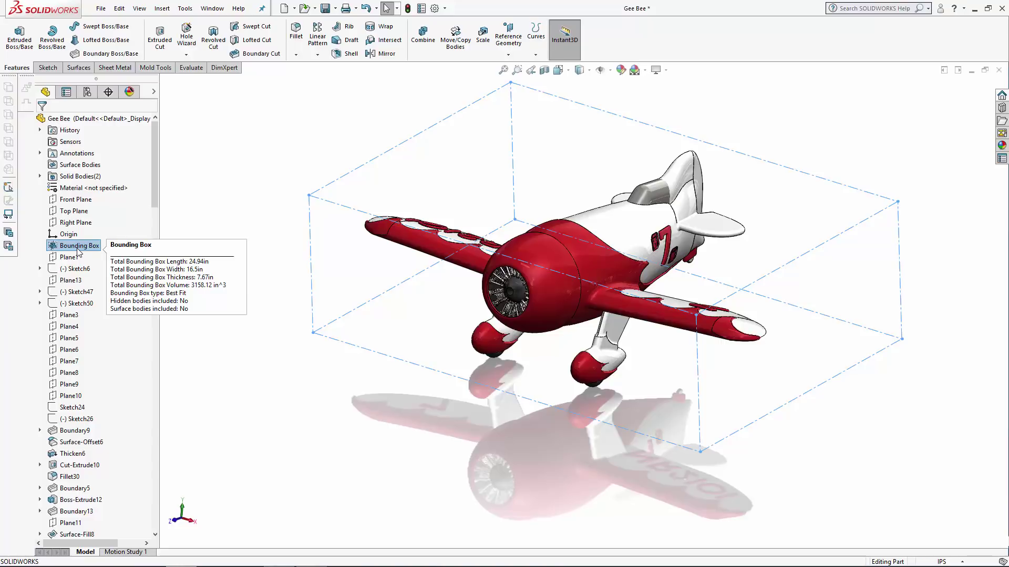
left_click(101, 8)
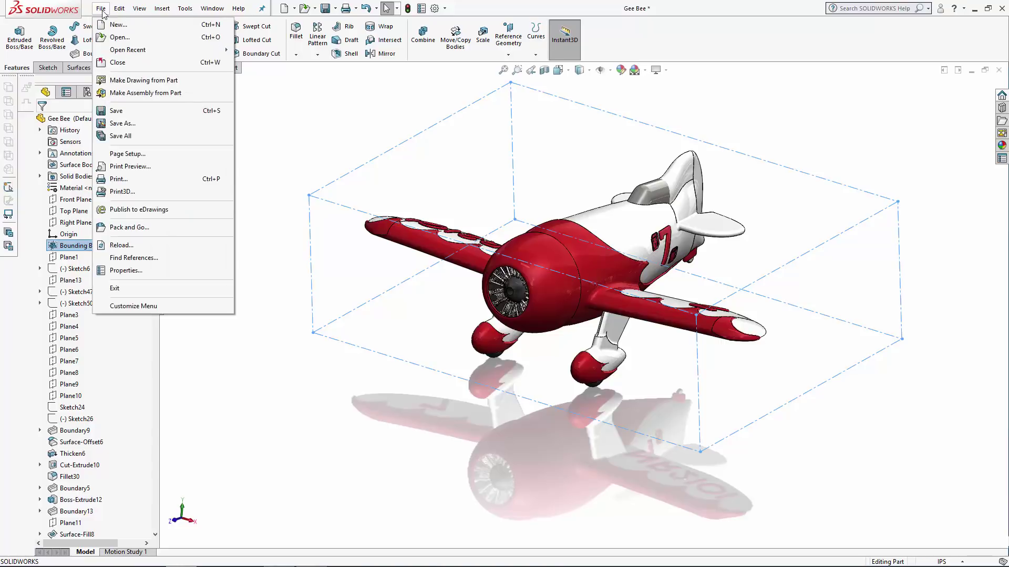
left_click(131, 270)
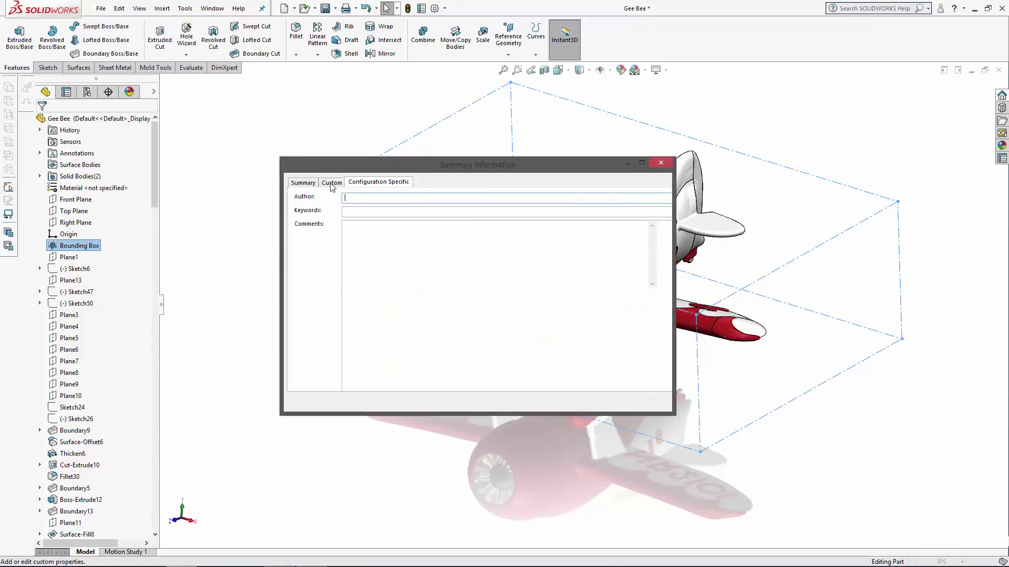
left_click(330, 183)
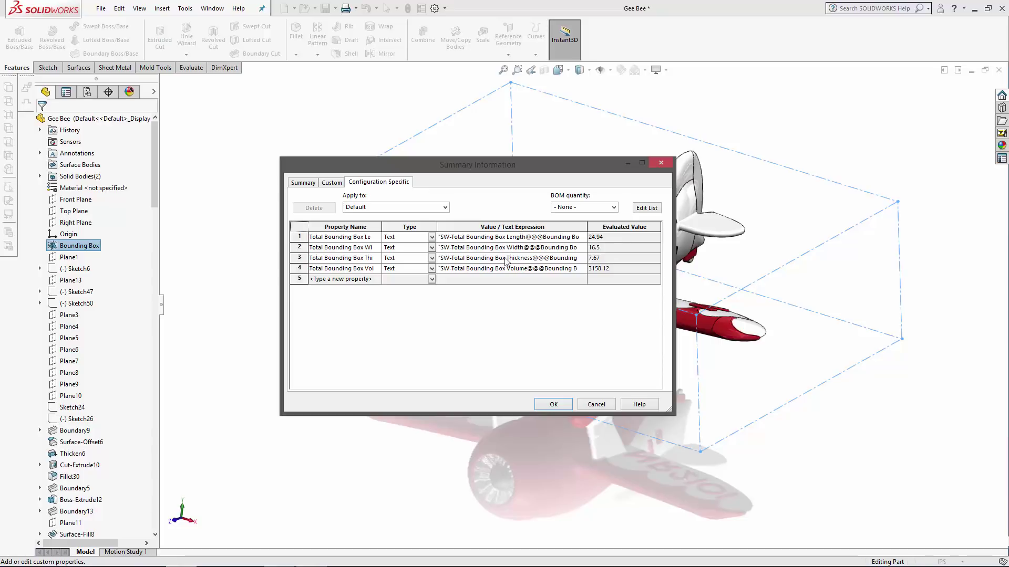
left_click(553, 404)
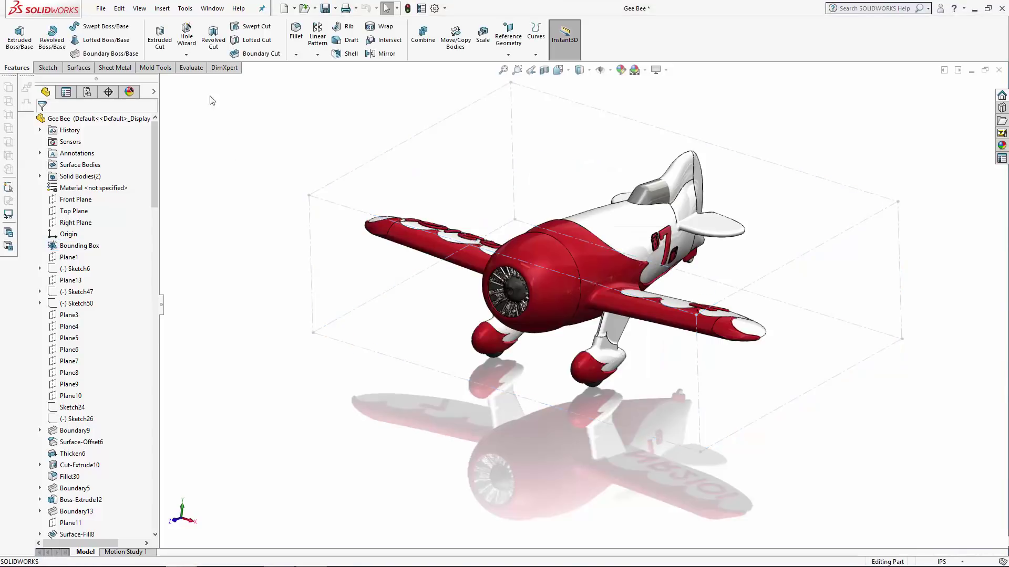
- Set Length, Dual Dimension, Angle, mass-section Length and Time decimals to .1234 in Document Properties > Units
left_click(184, 9)
left_click(207, 497)
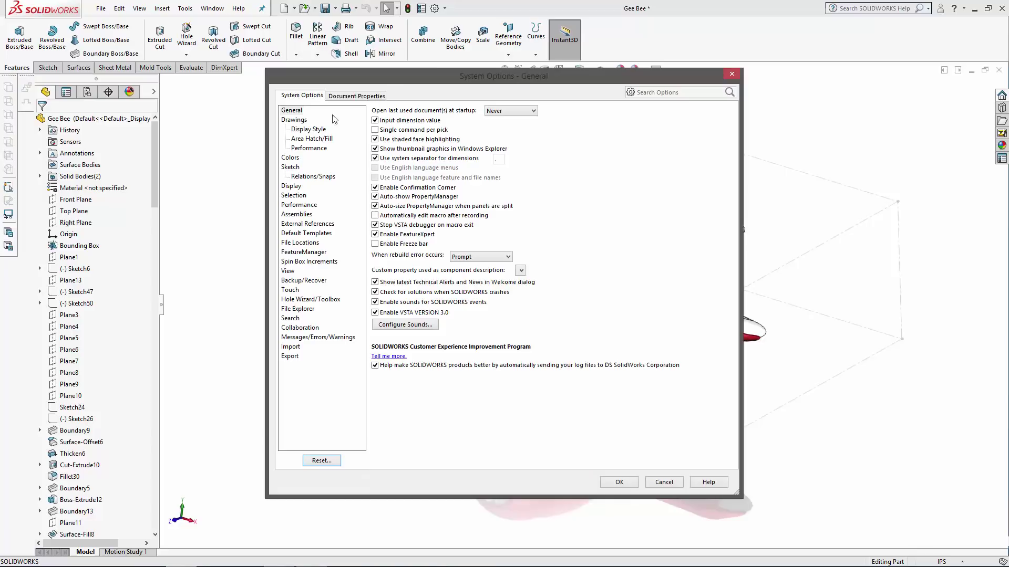
left_click(349, 97)
left_click(295, 187)
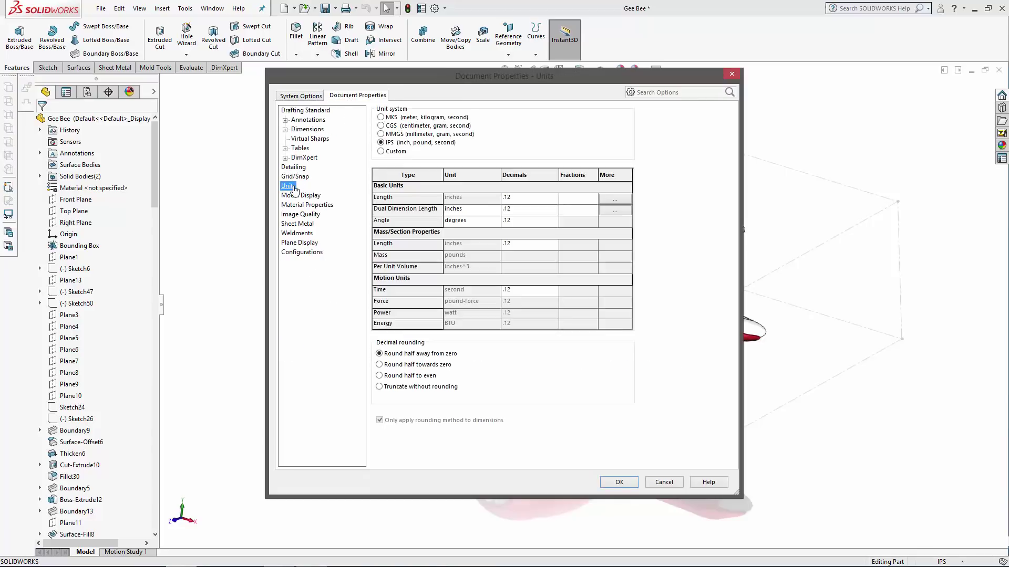
left_click(520, 198)
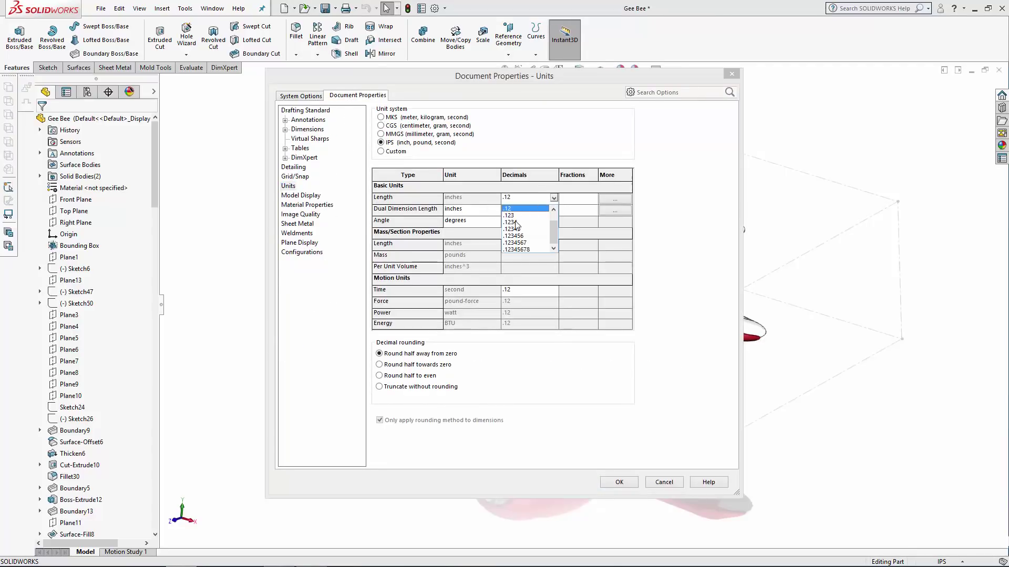
left_click(518, 223)
left_click(520, 209)
left_click(519, 234)
left_click(518, 221)
left_click(516, 246)
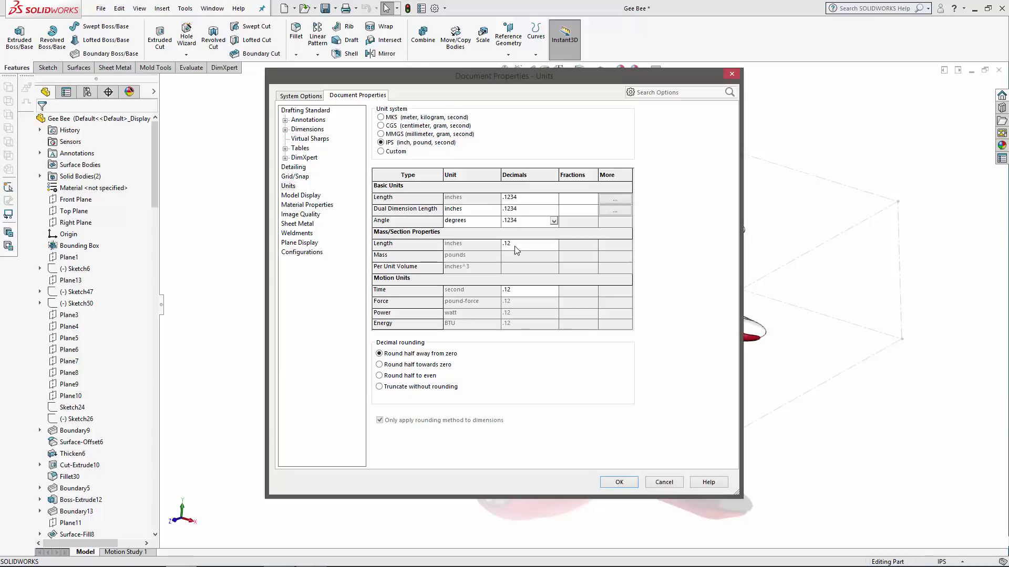
left_click(515, 244)
left_click(515, 269)
left_click(514, 292)
left_click(515, 315)
left_click(618, 482)
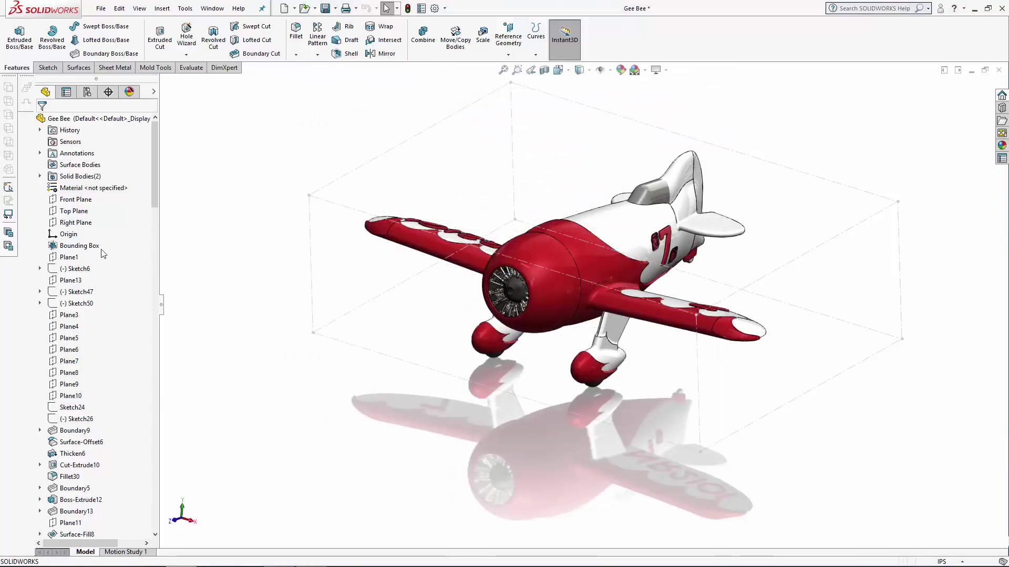
- Recheck the bounding box sizes, now 24.9364 × 16.5013 × 7.675 in, in File > Properties
left_click(84, 247)
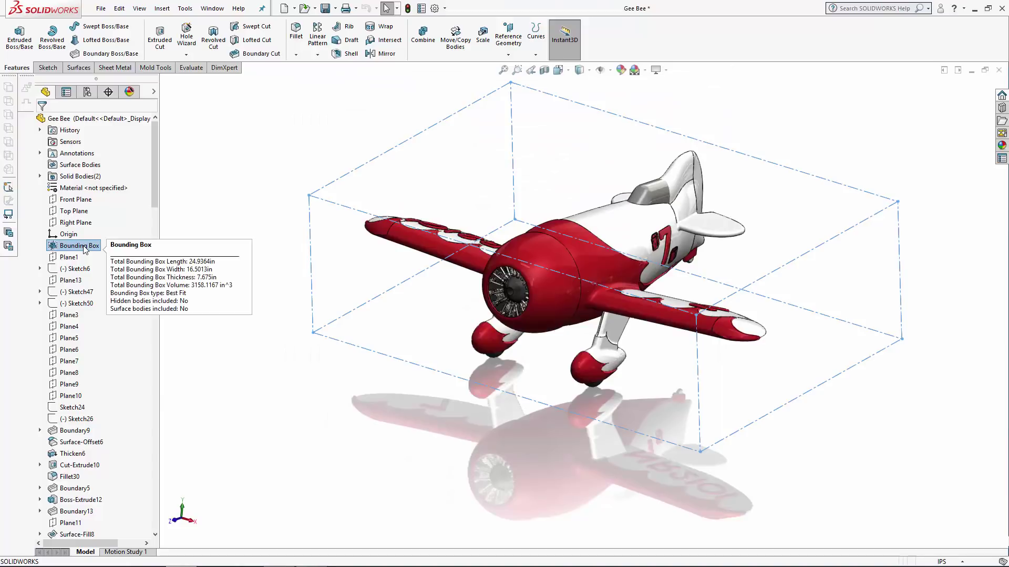
left_click(198, 167)
left_click(100, 8)
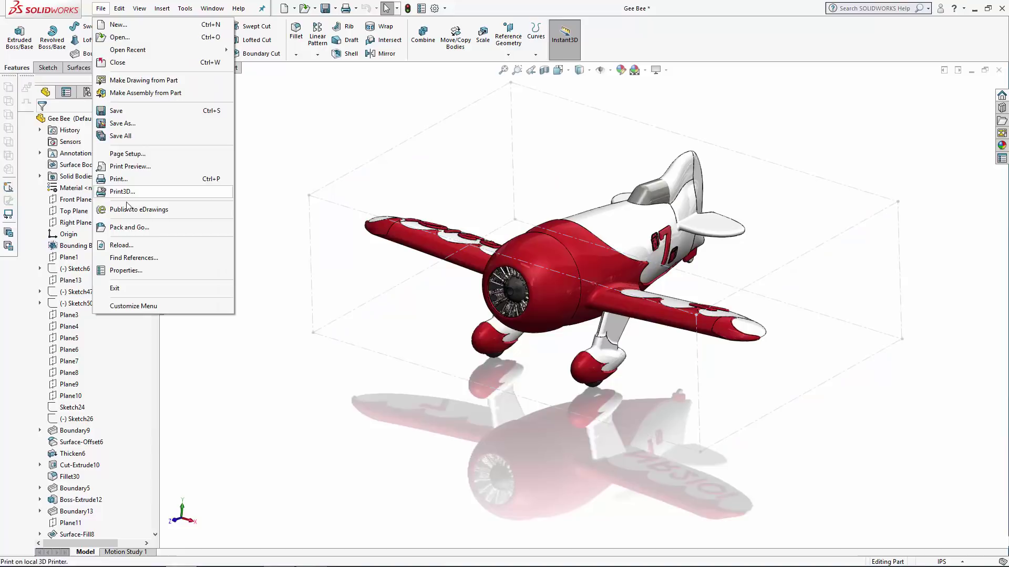
left_click(126, 263)
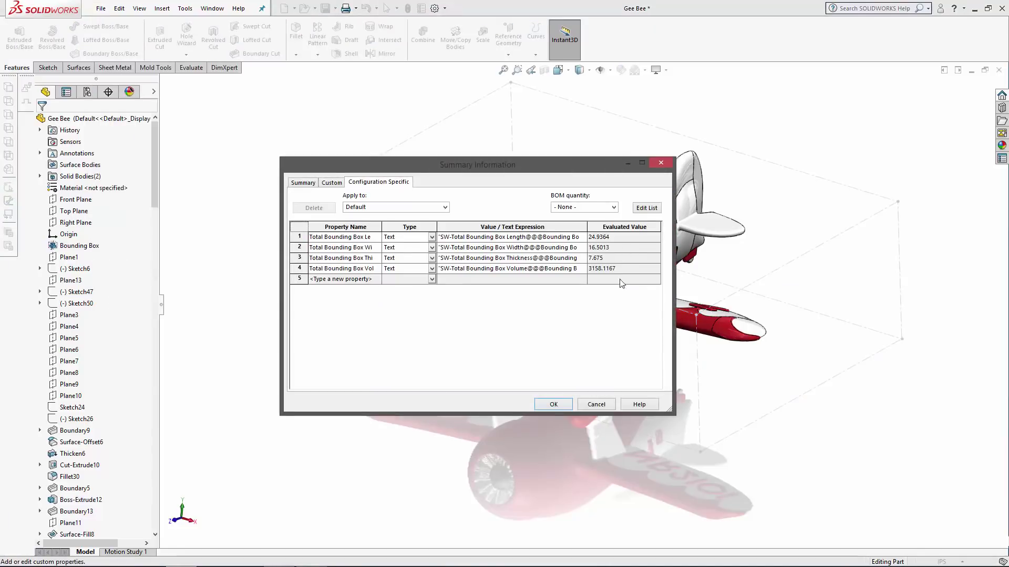
left_click(595, 404)
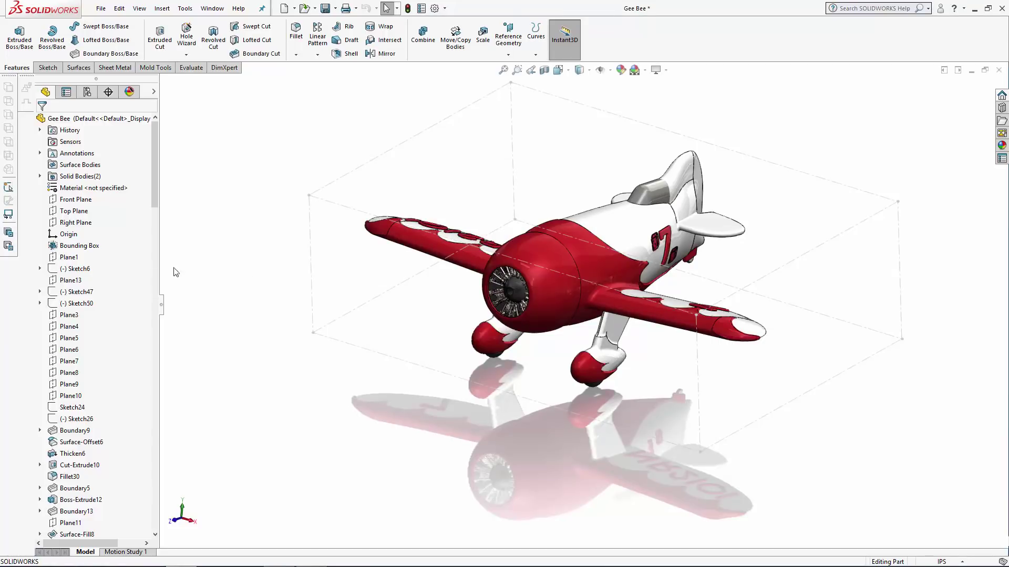
- Edit the Bounding Box and try Custom Plane using a face on the engine hub
left_click(93, 246)
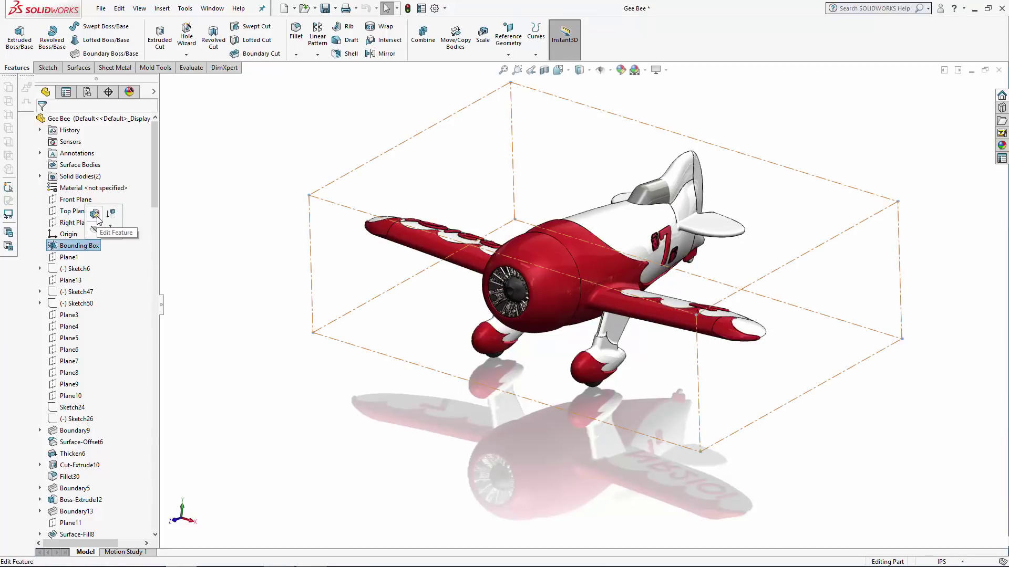
left_click(95, 215)
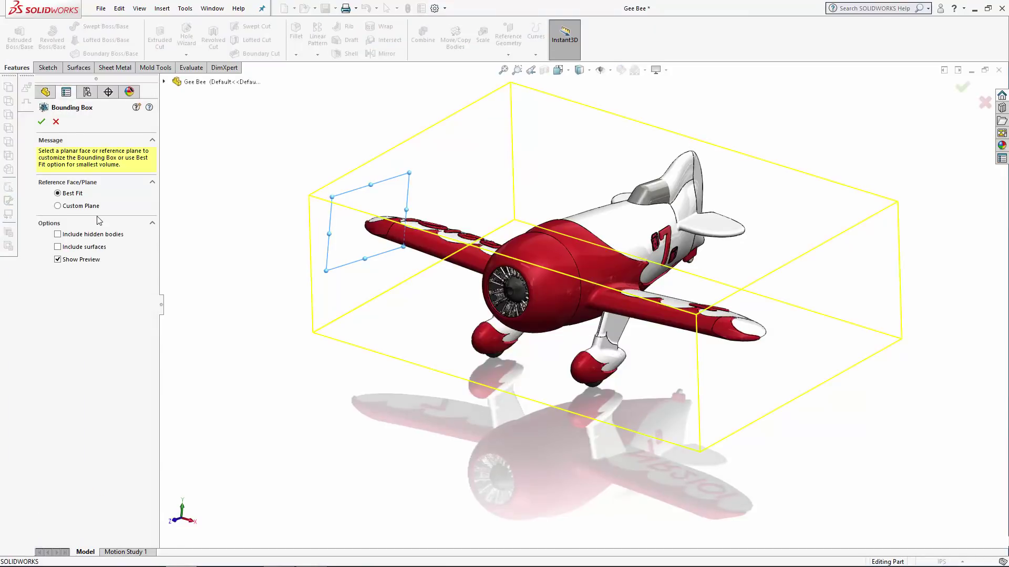
middle_click_drag(293, 299, 210, 279)
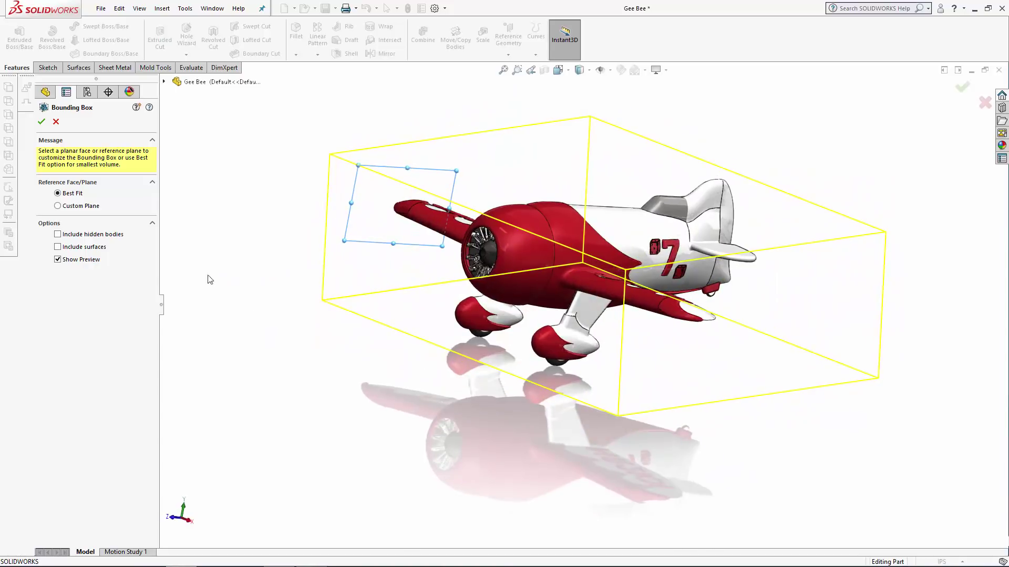
left_click(59, 207)
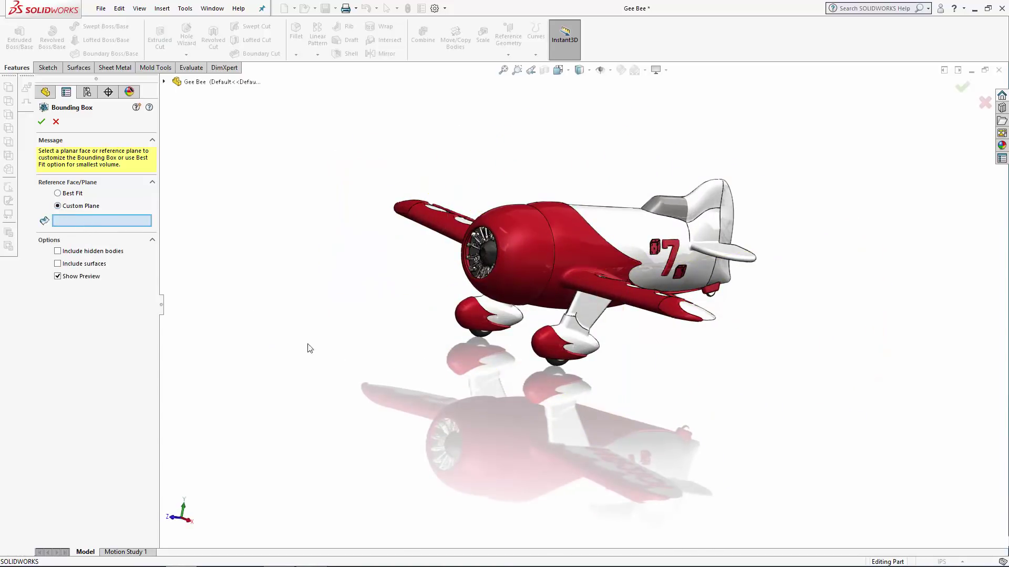
middle_click_drag(310, 349, 388, 352)
scroll(563, 293, "down", 5)
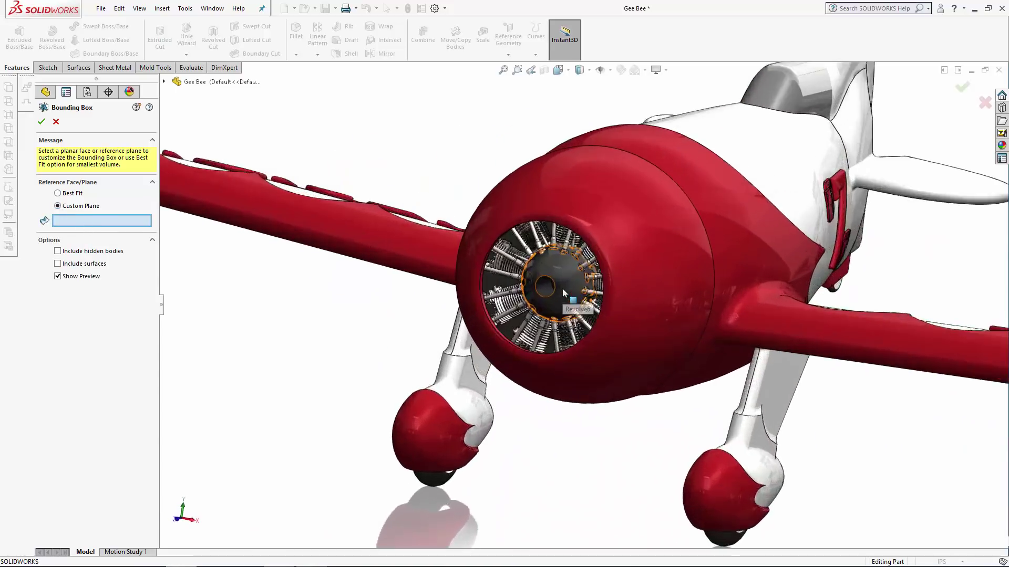
scroll(563, 294, "down", 2)
left_click(552, 289)
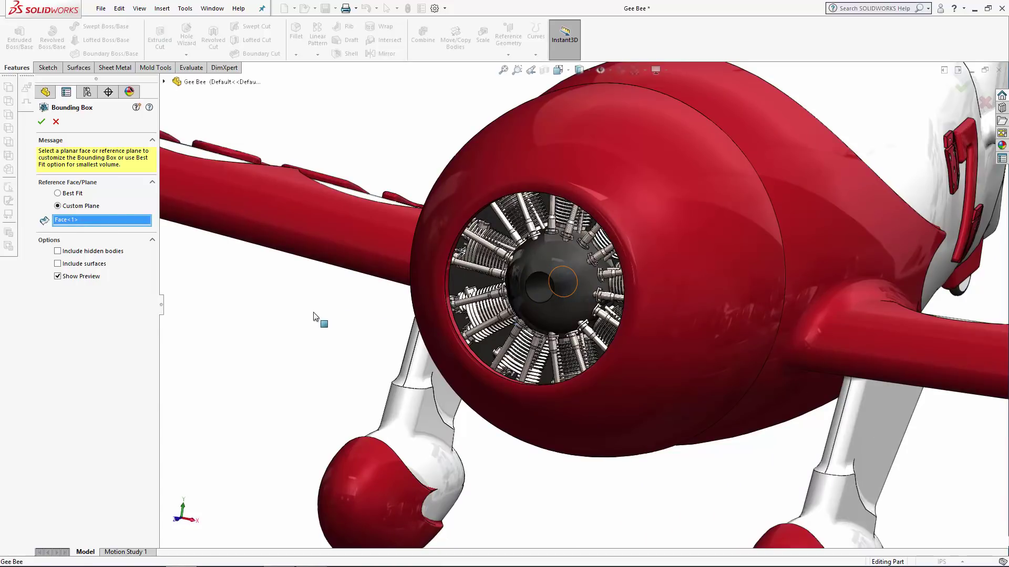
- Replace the face with Top Plane as reference, then return to the Best Fit option
scroll(320, 320, "up", 10)
middle_click_drag(322, 317, 302, 325)
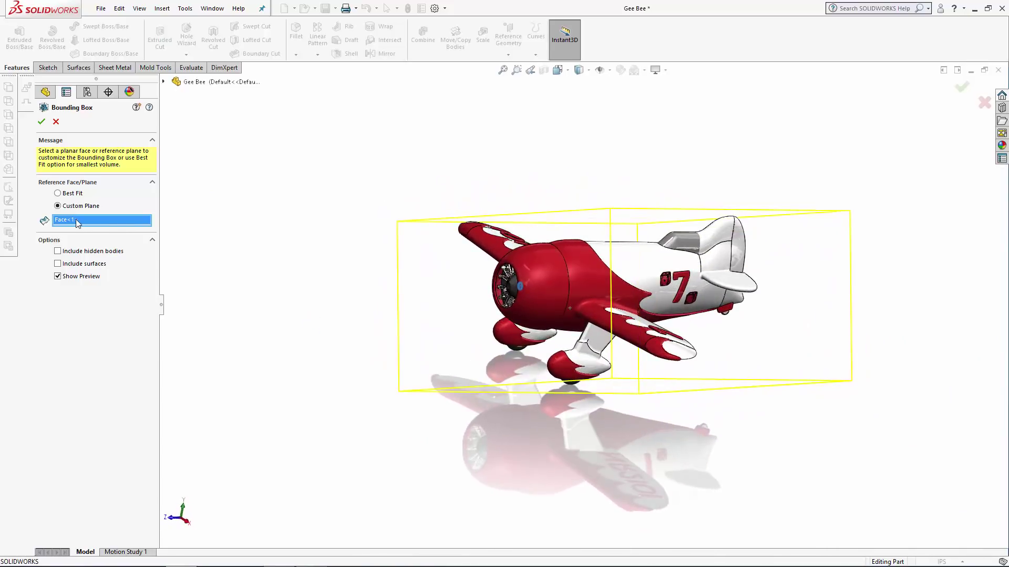
key("Delete")
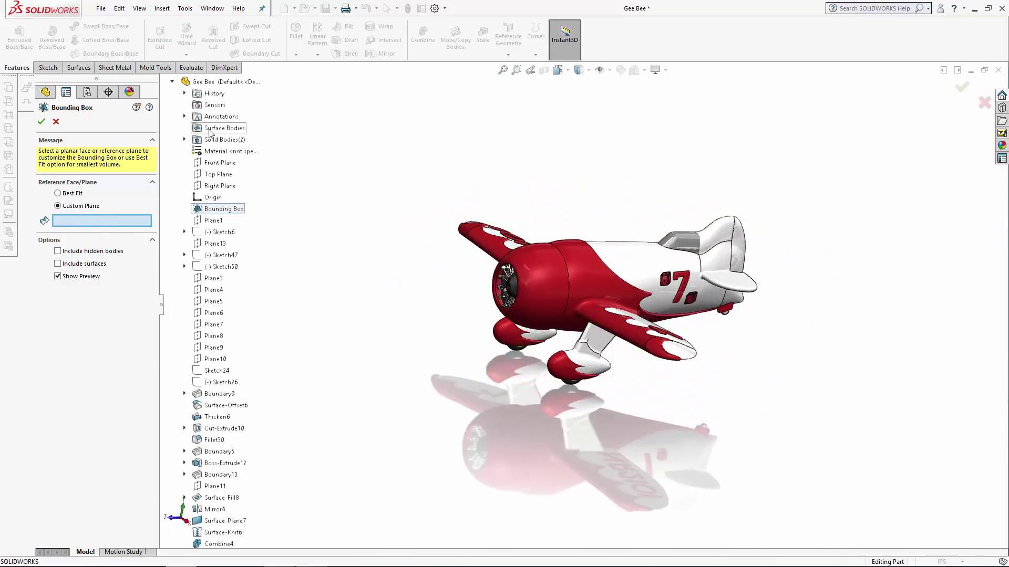
left_click(218, 176)
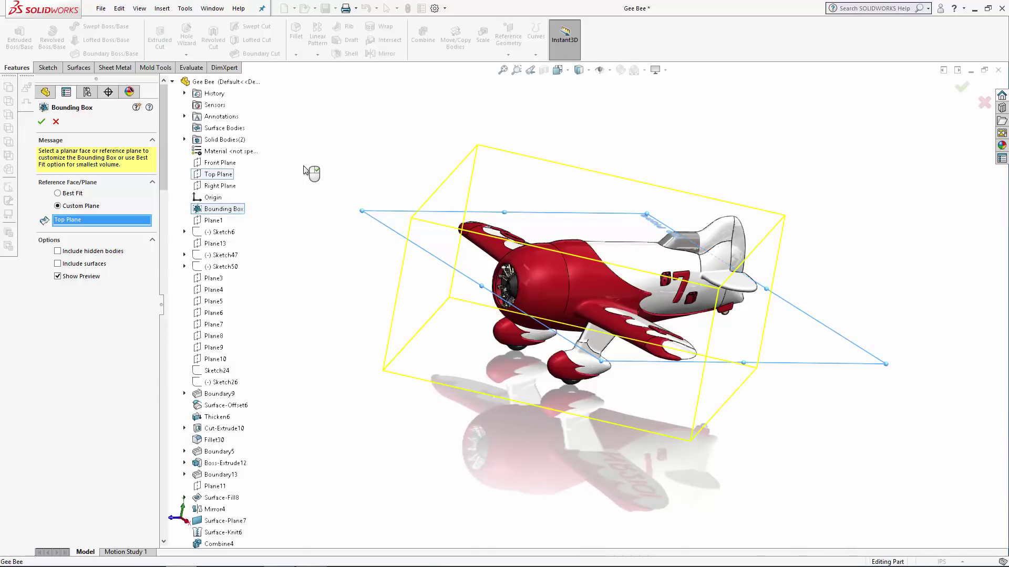
middle_click_drag(440, 220, 432, 140)
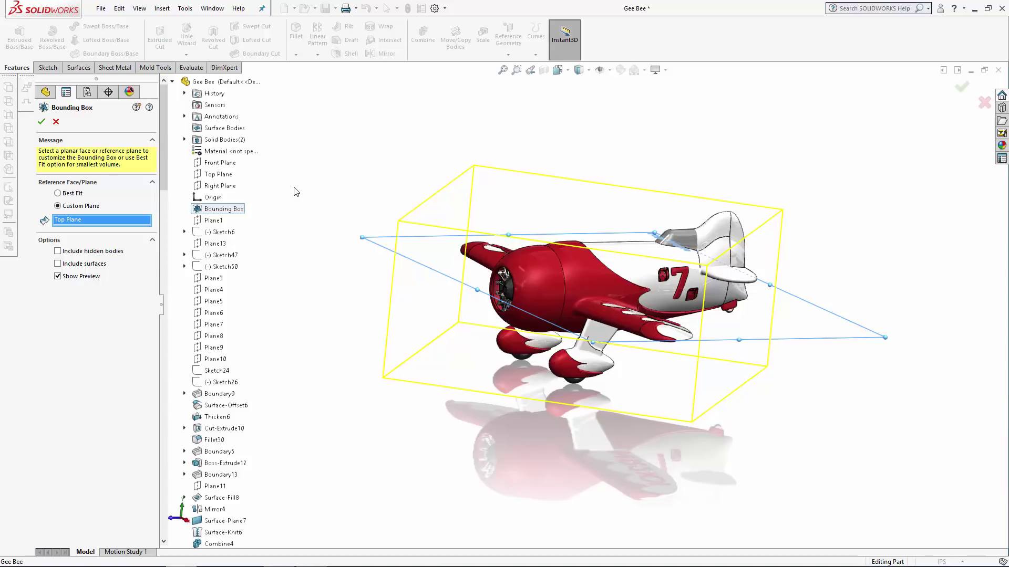
left_click(61, 194)
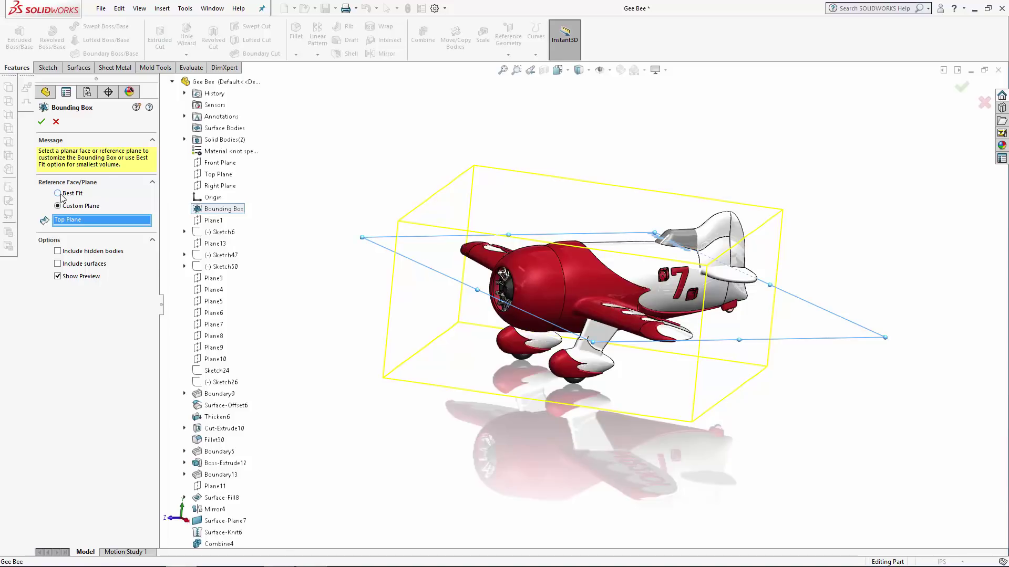
- Confirm the Bounding Box edit with Best Fit and return to the top of the tree
left_click(41, 121)
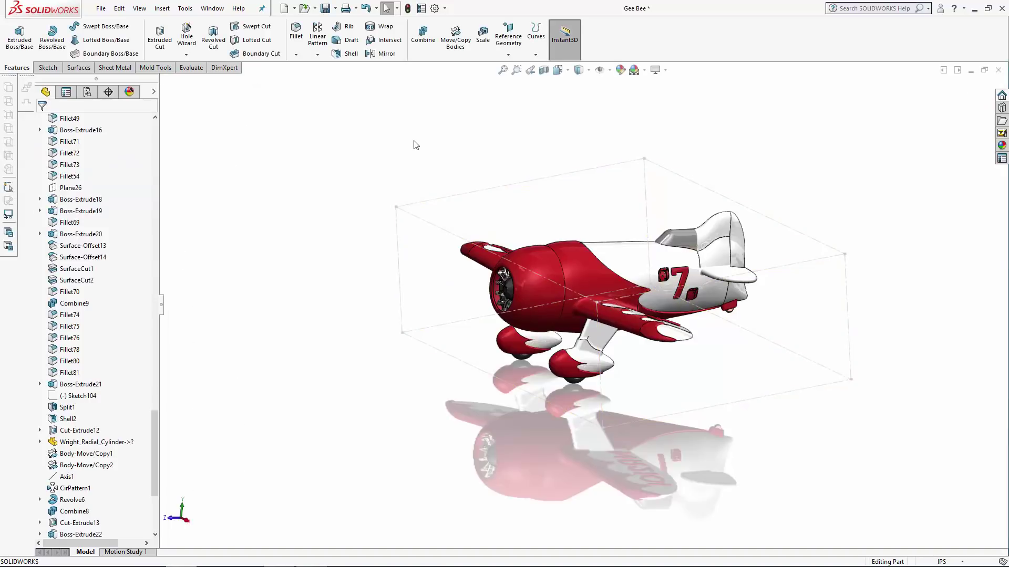
left_click_drag(155, 455, 156, 143)
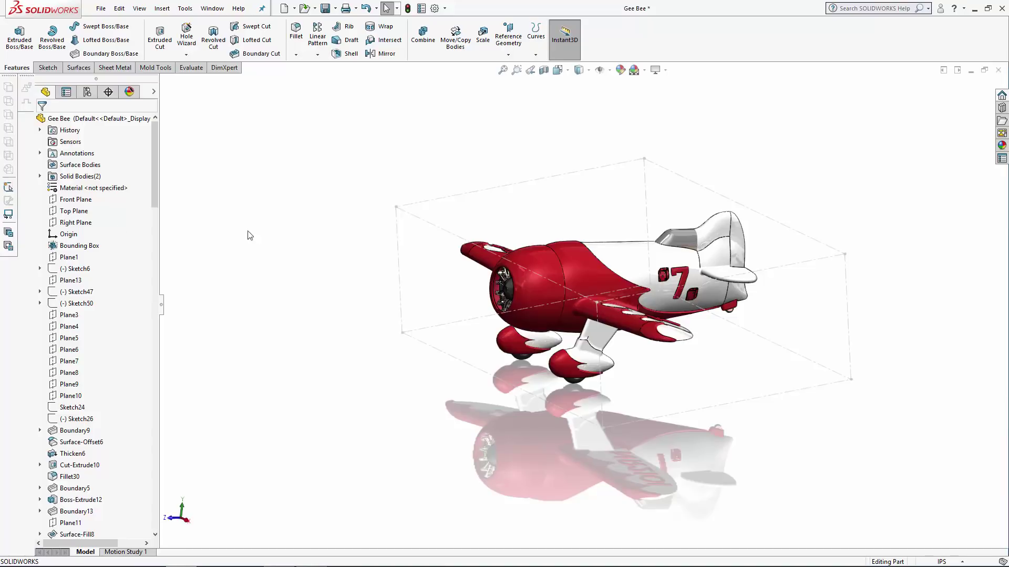
- Start a sketch on the Right Plane, viewed side-on, with the Bounding Box hidden
left_click(71, 223)
left_click(569, 75)
left_click(620, 127)
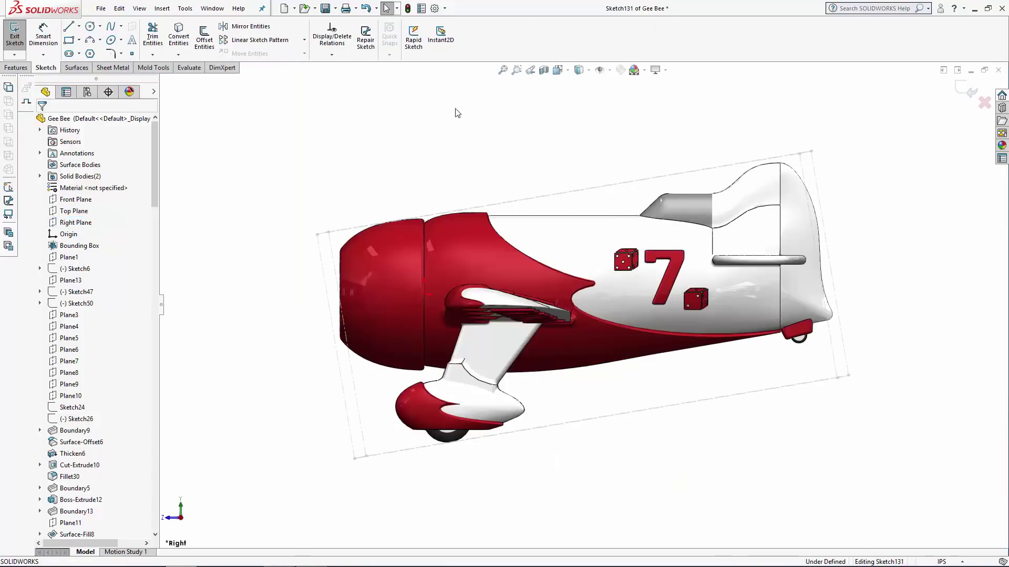
right_click(79, 246)
left_click(324, 119)
left_click(355, 128)
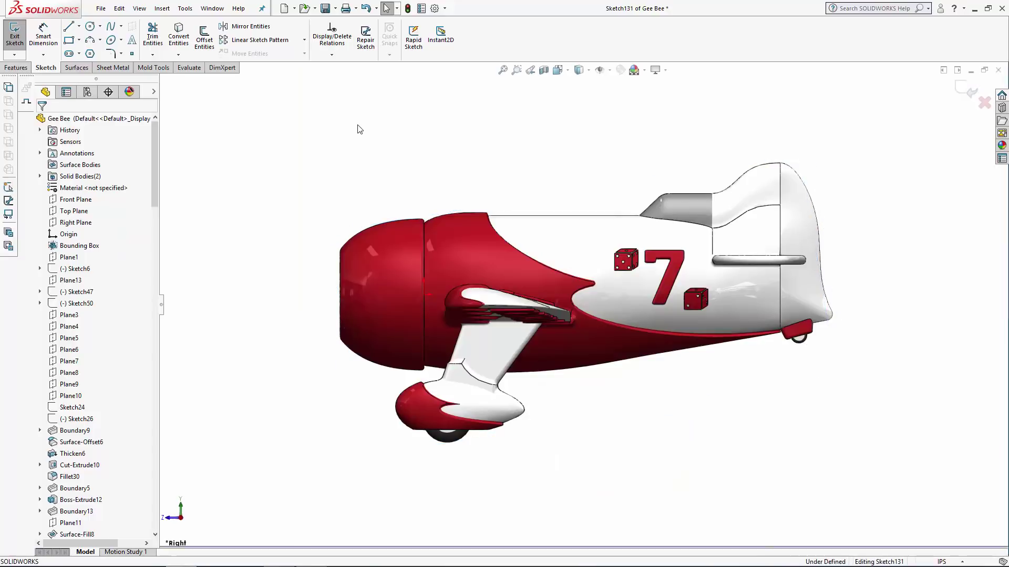
- Draw a corner rectangle enclosing the airplane's side profile
left_click(79, 39)
left_click(92, 49)
left_click_drag(270, 133, 878, 479)
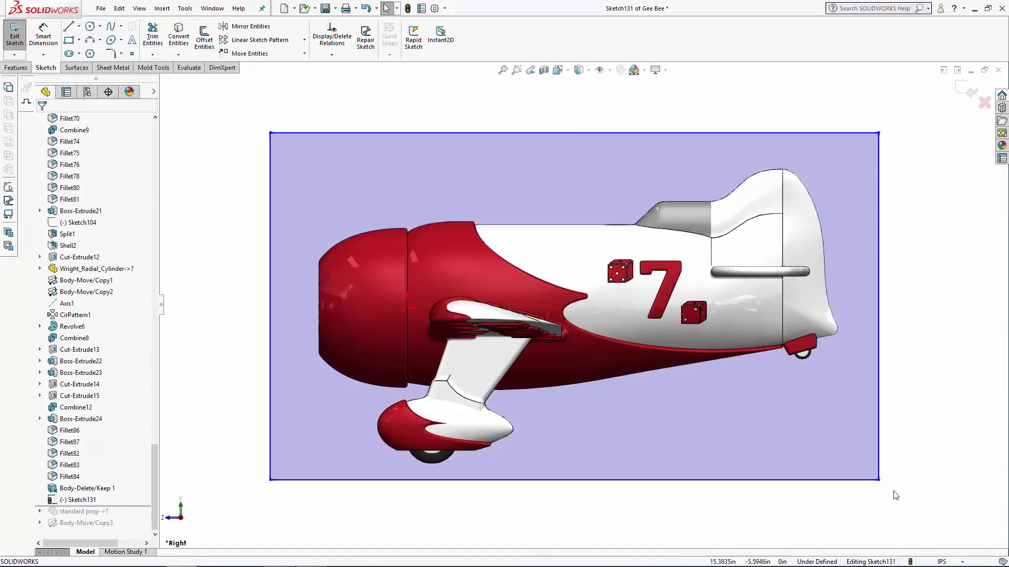
key("Escape")
- Constrain the rectangle's sides to the nose tip, tail back, tail top and wheel bottom
scroll(326, 318, "down", 3)
left_click(387, 299)
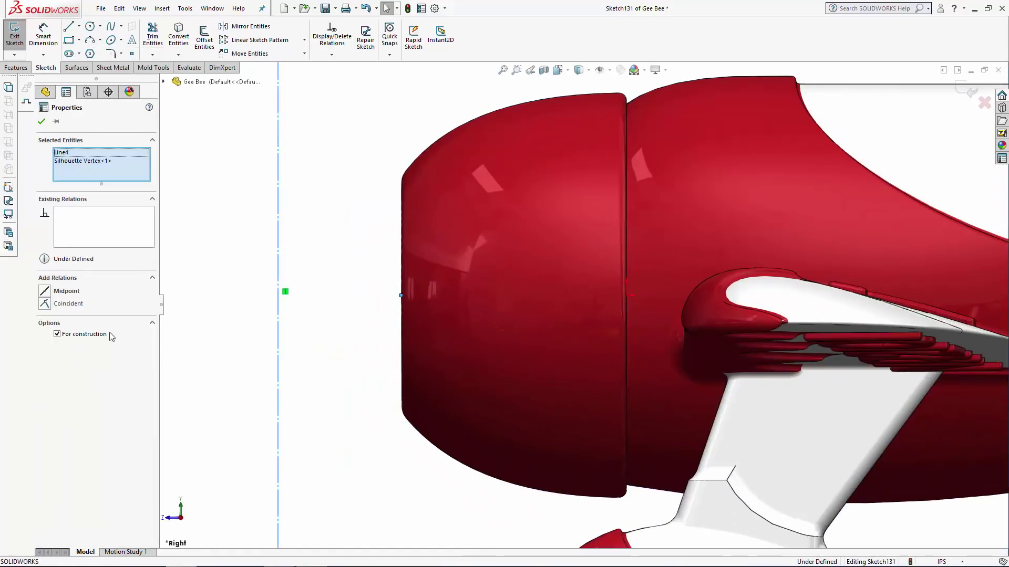
left_click(247, 373)
scroll(247, 374, "up", 3)
scroll(781, 293, "down", 4)
scroll(781, 293, "up", 3)
left_click(777, 272)
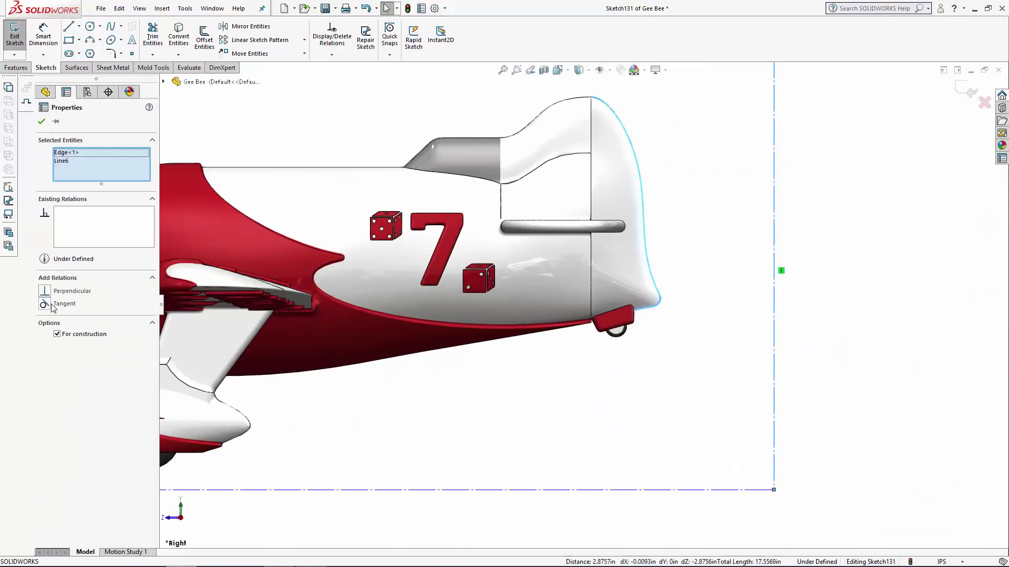
key("Escape")
scroll(581, 214, "down", 5)
left_click(580, 164)
key("Escape")
scroll(581, 171, "up", 3)
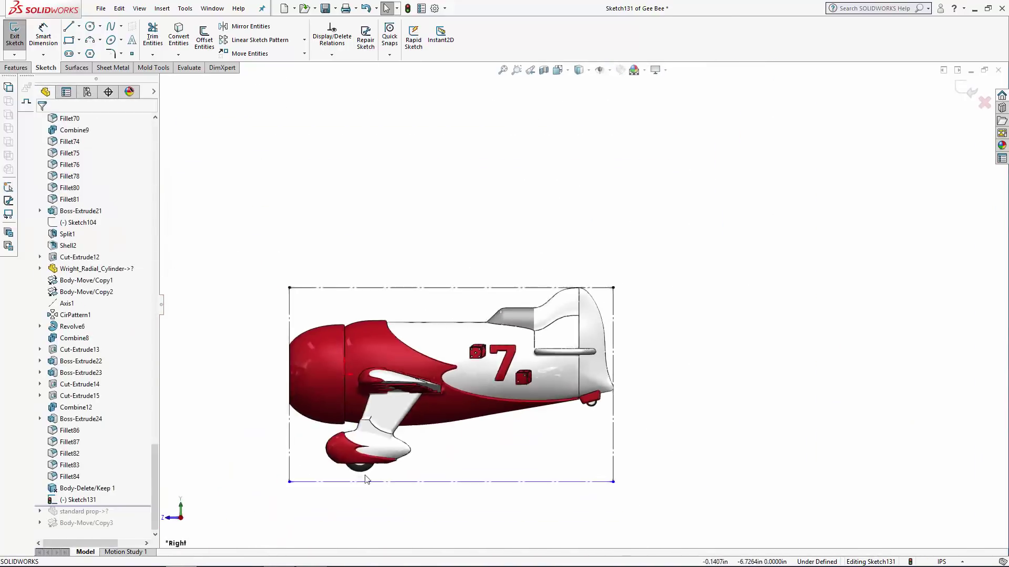
scroll(552, 361, "down", 5)
left_click(552, 360)
key("Escape")
scroll(553, 362, "up", 3)
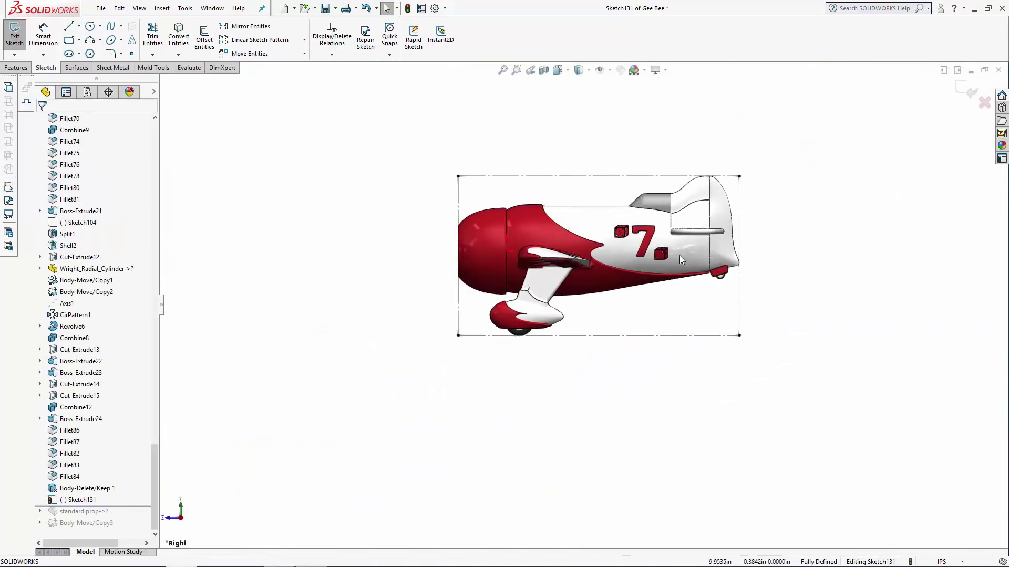
- Check the lengths of the rectangle's bottom and right lines
left_click(683, 340)
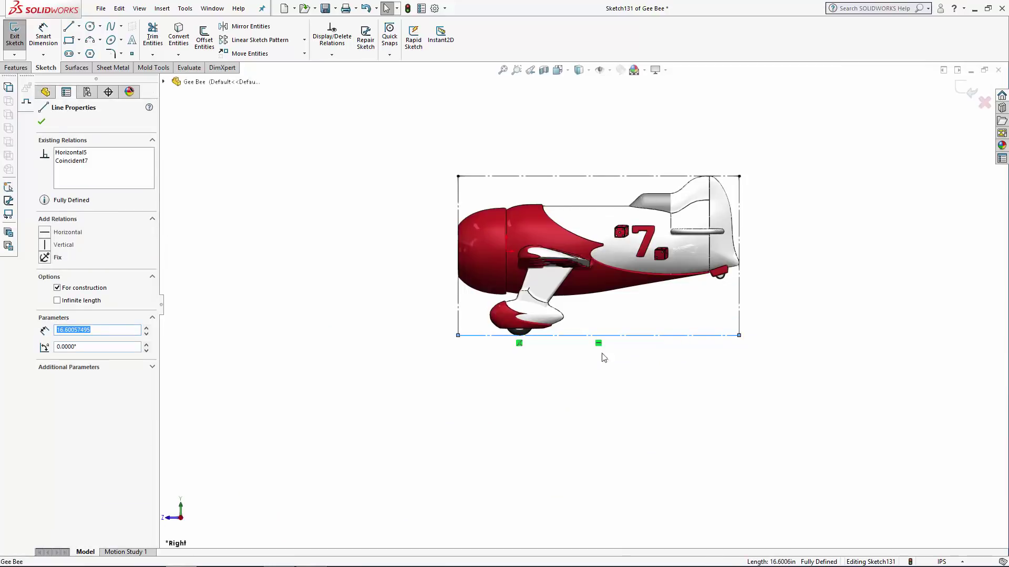
left_click(739, 316)
left_click(320, 380)
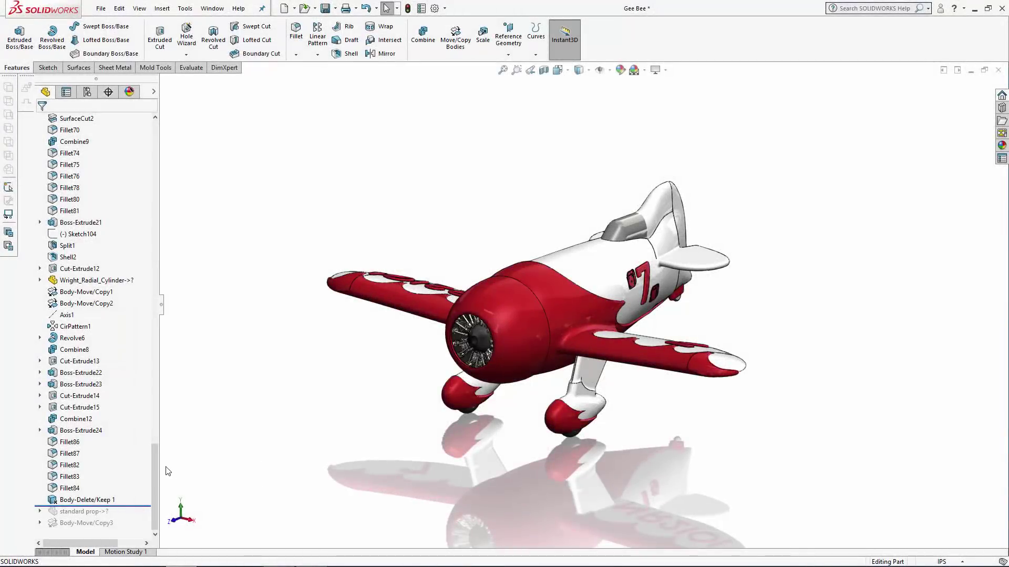
- Read the Bounding Box tooltip in the tree, confirming its 24.9364 in length
left_click_drag(157, 474, 163, 135)
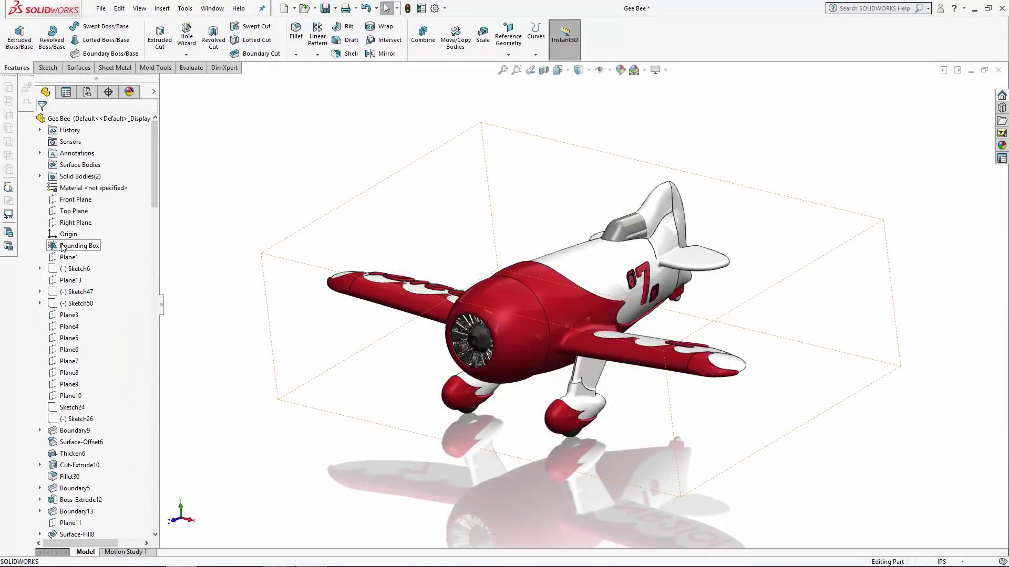
mouse_move(62, 247)
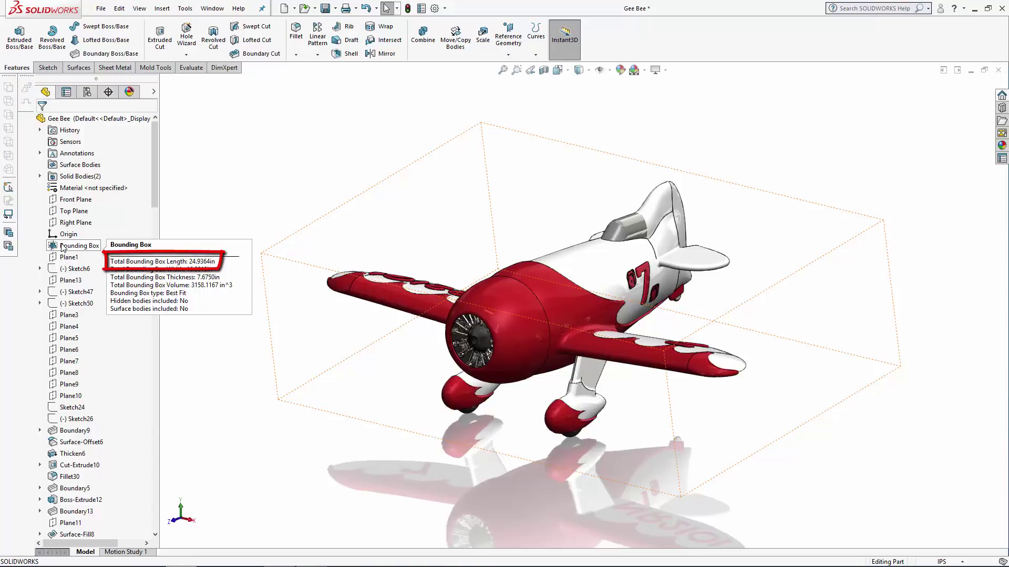
- Scale the main body and engine cowling uniformly about the Origin by 0.240612117
left_click(161, 9)
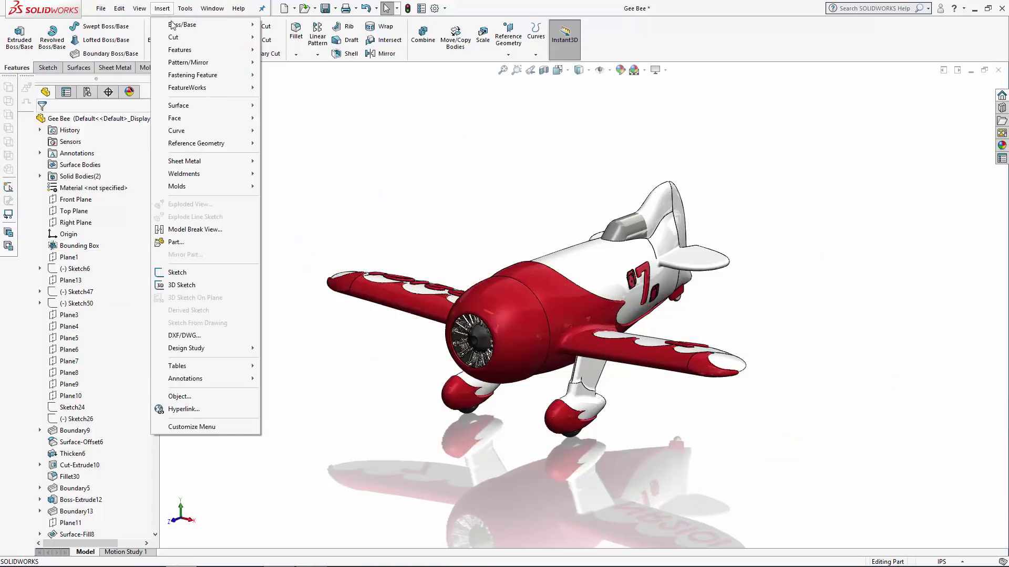
mouse_move(179, 50)
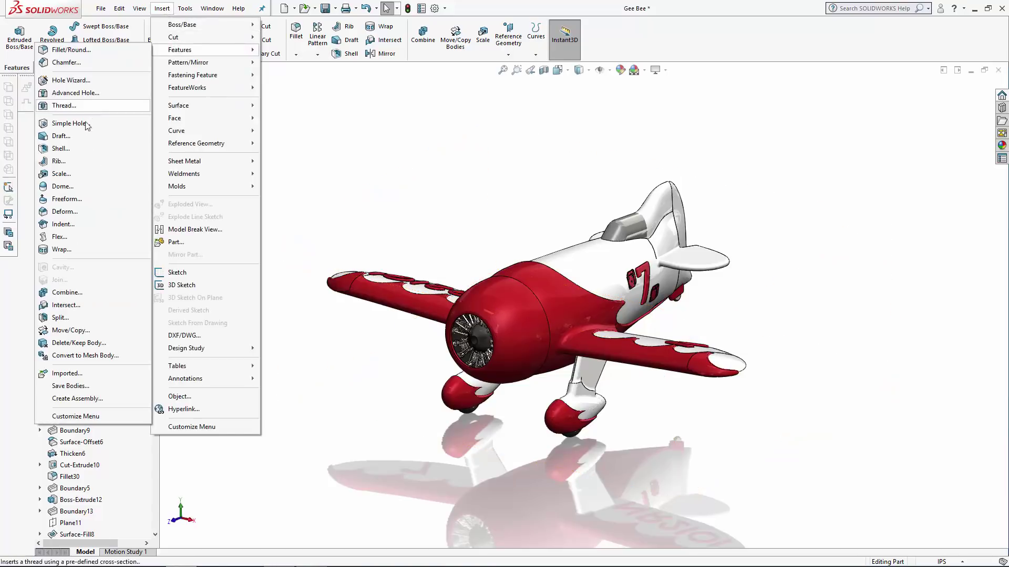
left_click(80, 174)
left_click(571, 257)
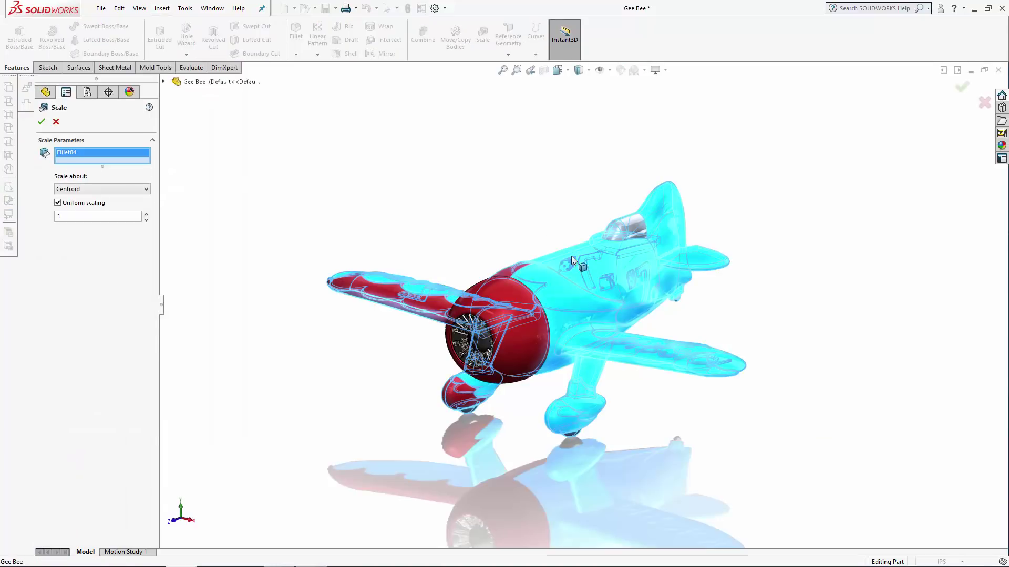
left_click(521, 339)
left_click(121, 198)
left_click(78, 213)
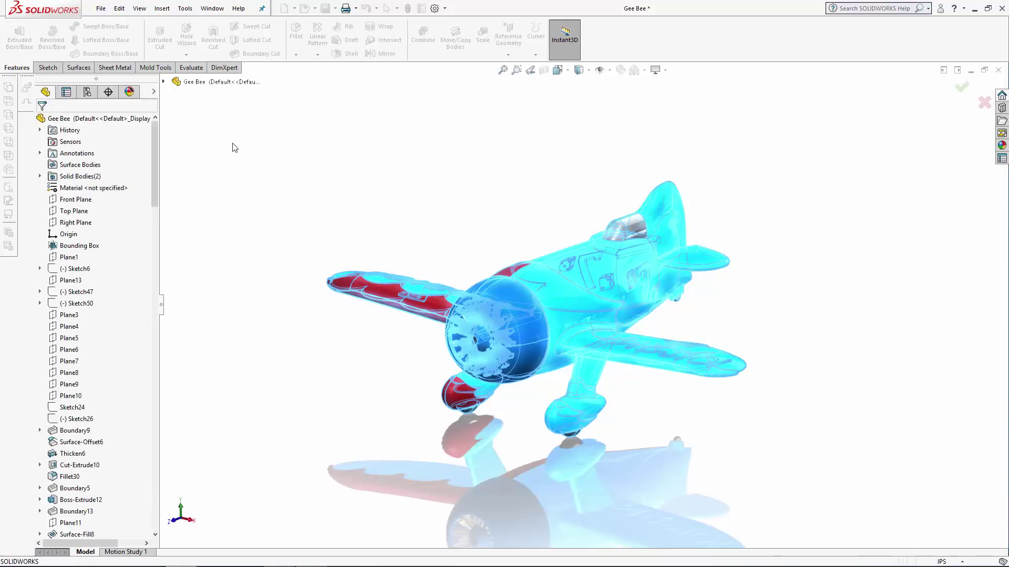
- Zoom in on the rescaled airplane to inspect it
scroll(587, 371, "down", 5)
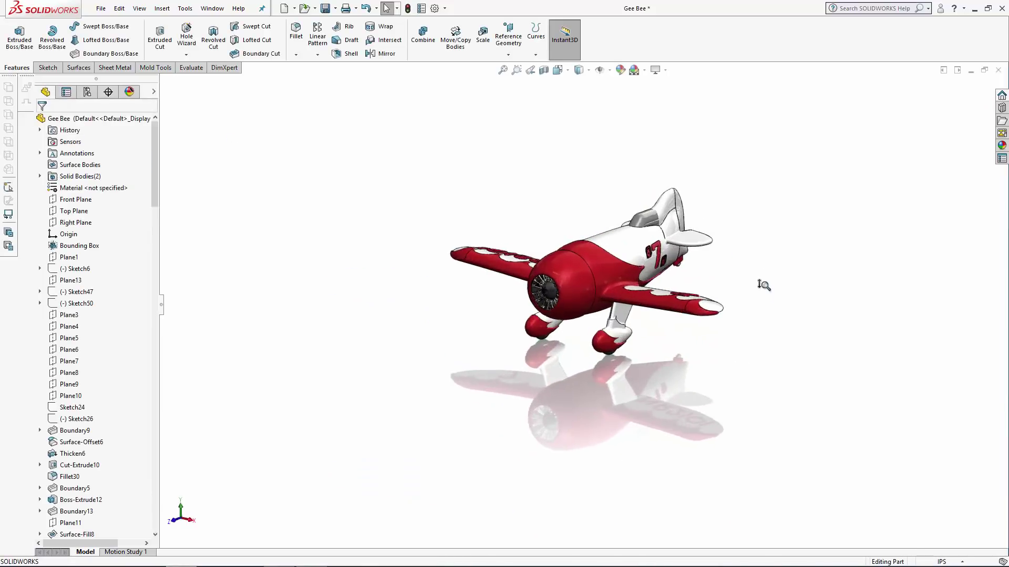
scroll(763, 285, "down", 5)
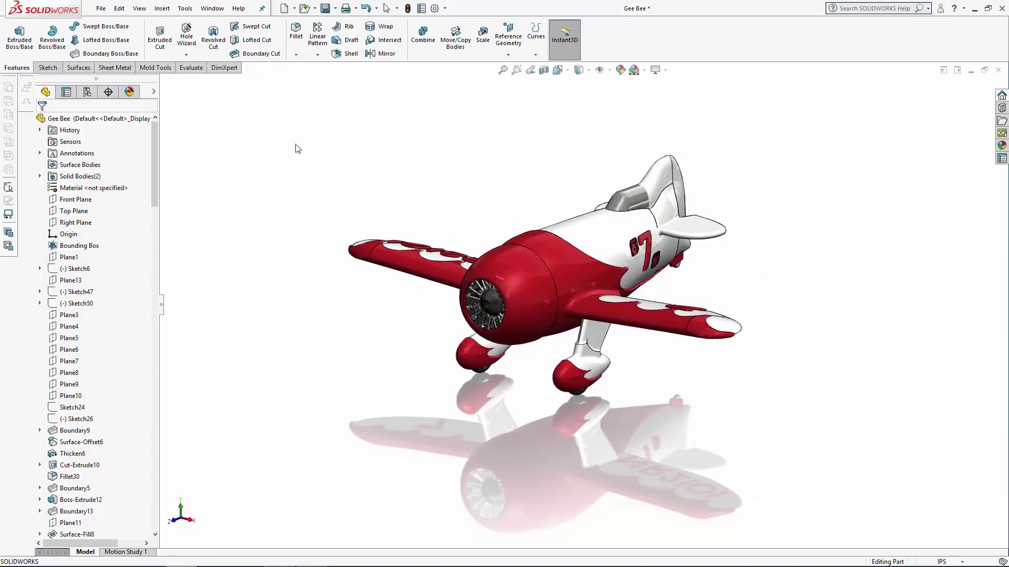